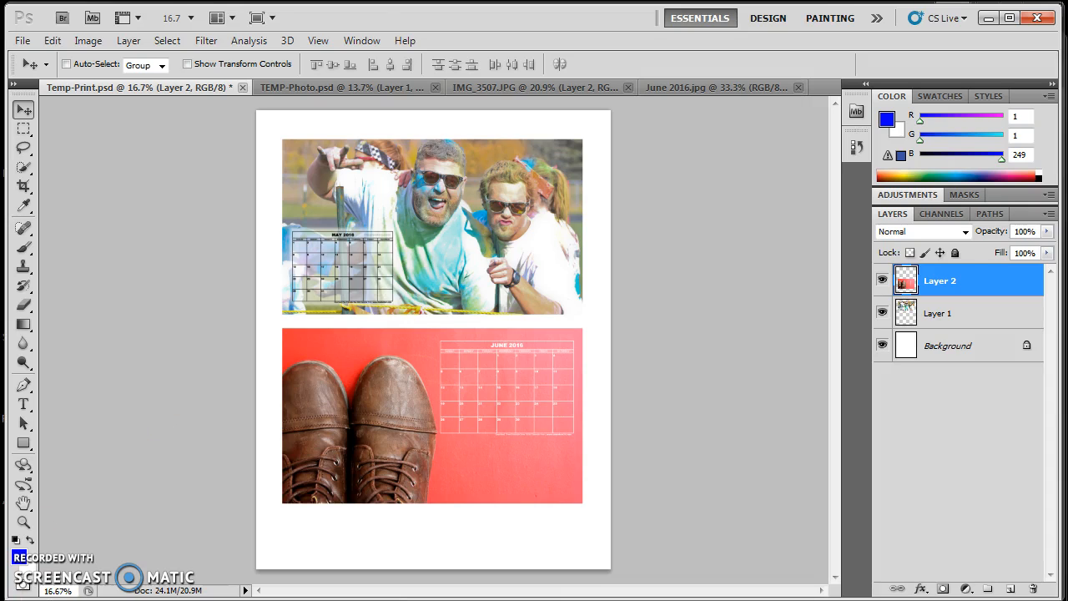
- Open Windows' Devices and Printers and look over the installed printers
{"action": "key", "text": "super"}
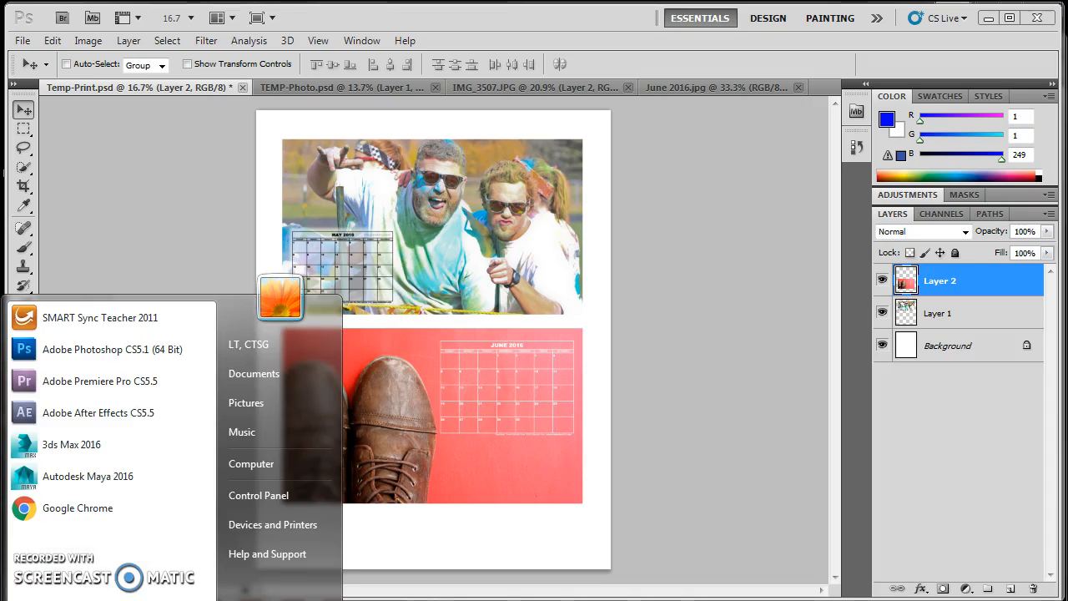
{"action": "left_click", "coordinate": [315, 525]}
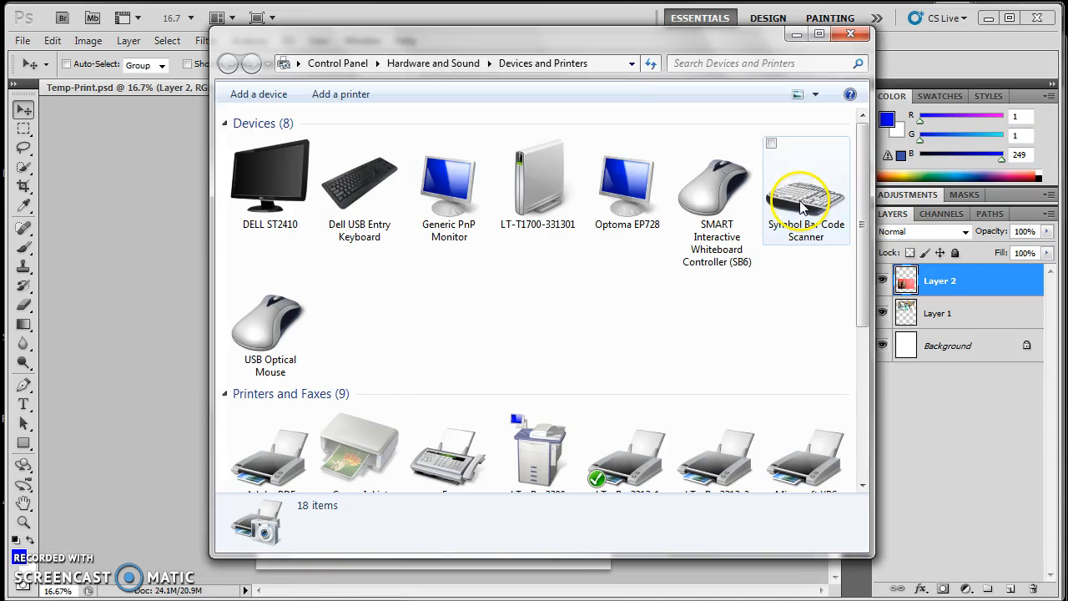
{"action": "left_click_drag", "start_coordinate": [864, 246], "coordinate": [737, 326]}
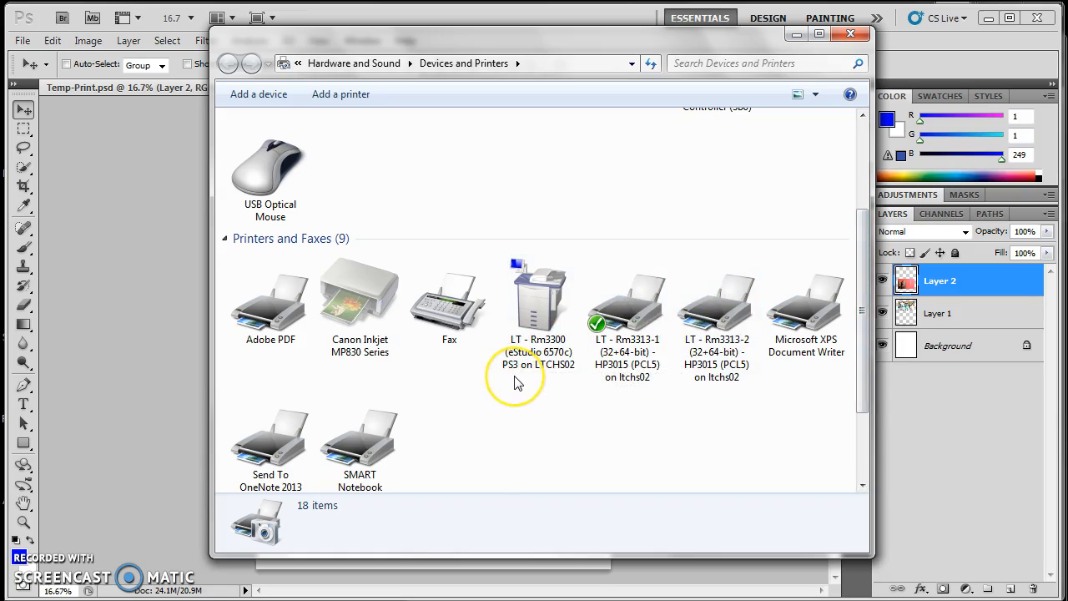
{"action": "scroll", "coordinate": [515, 382], "scroll_direction": "up", "scroll_amount": 3}
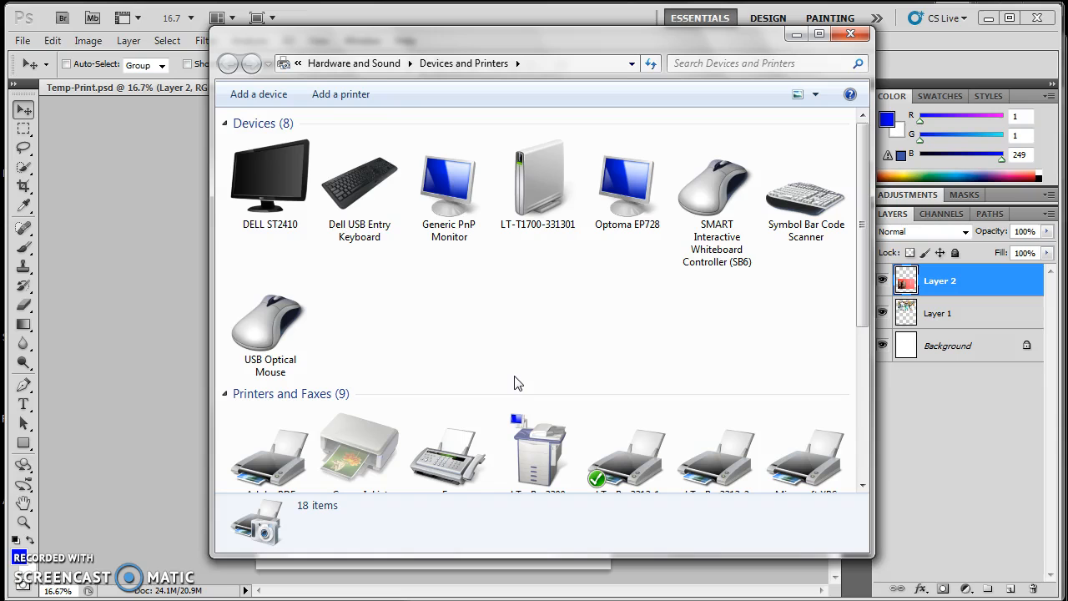
- Start adding an unlisted printer by finding it in the directory based on location or feature
{"action": "left_click", "coordinate": [351, 95]}
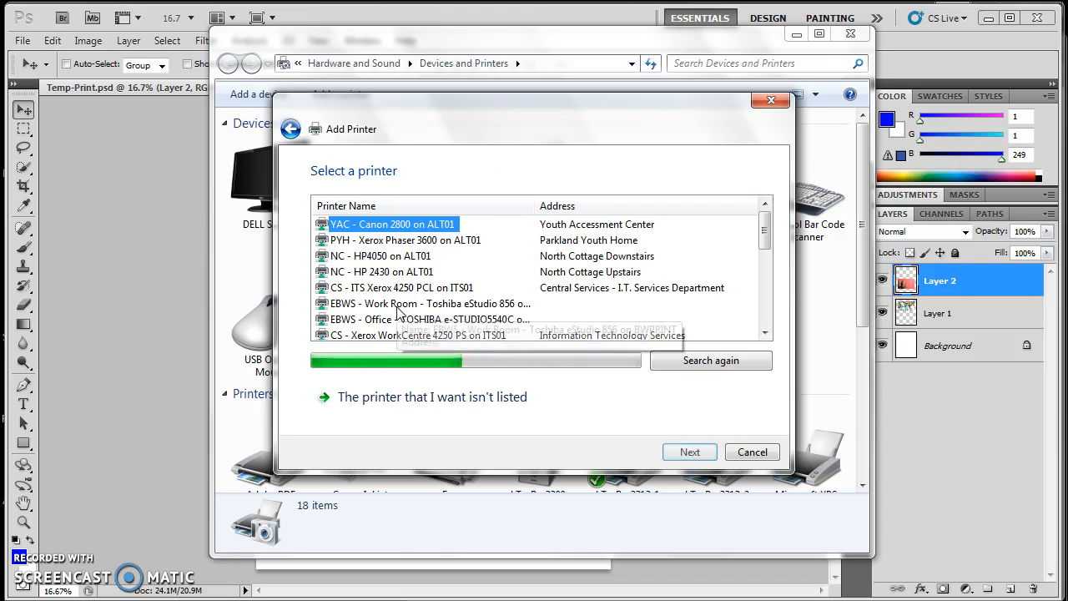
{"action": "left_click", "coordinate": [405, 404]}
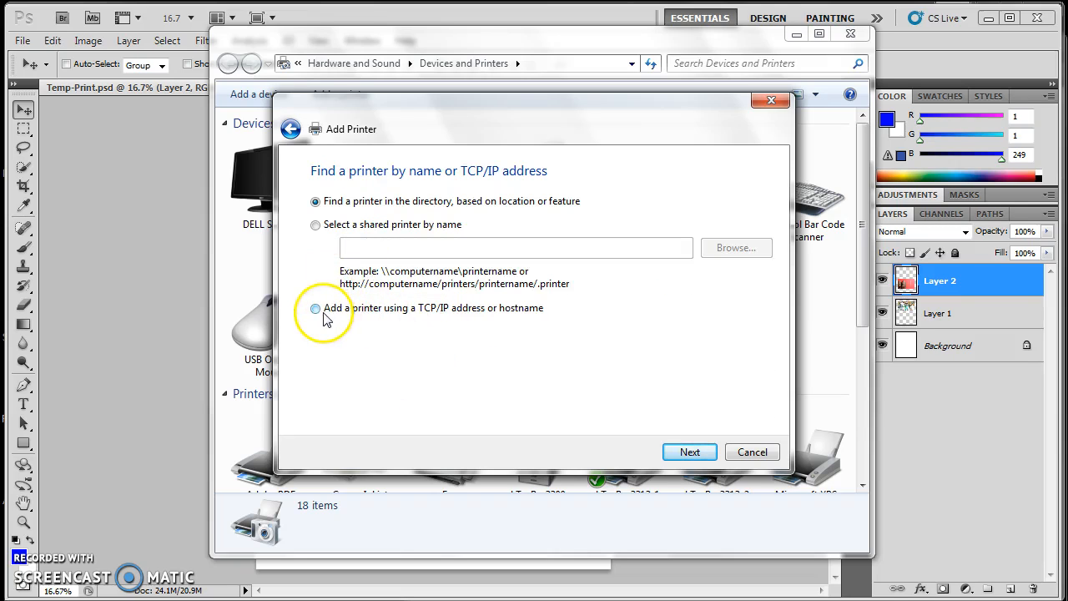
{"action": "left_click", "coordinate": [316, 202]}
{"action": "left_click", "coordinate": [689, 452]}
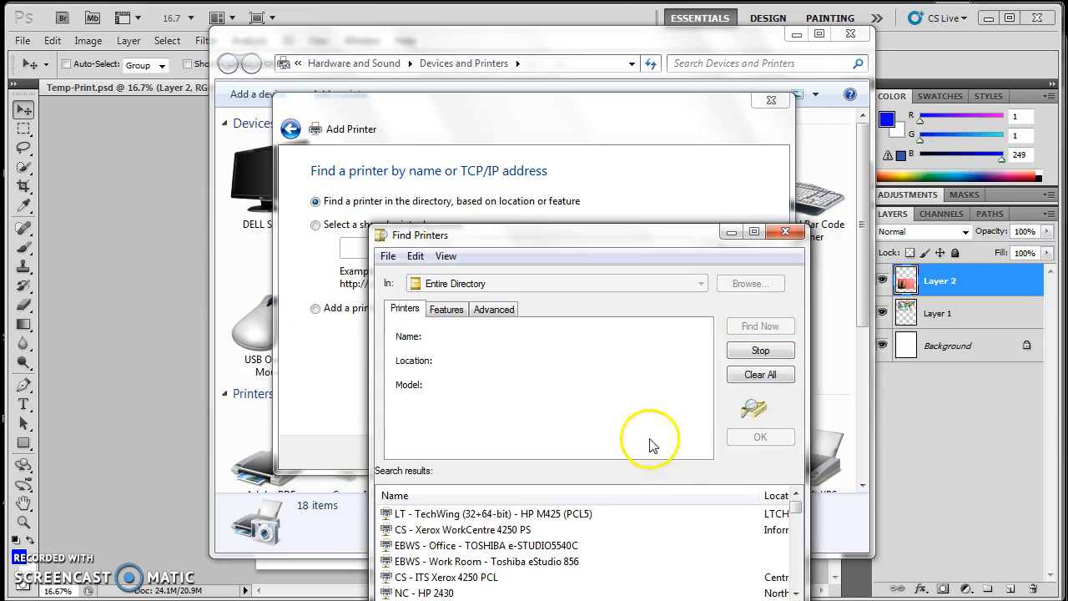
- Search the entire directory for printers named "lt" and enlarge the Find Printers window
{"action": "left_click", "coordinate": [495, 337]}
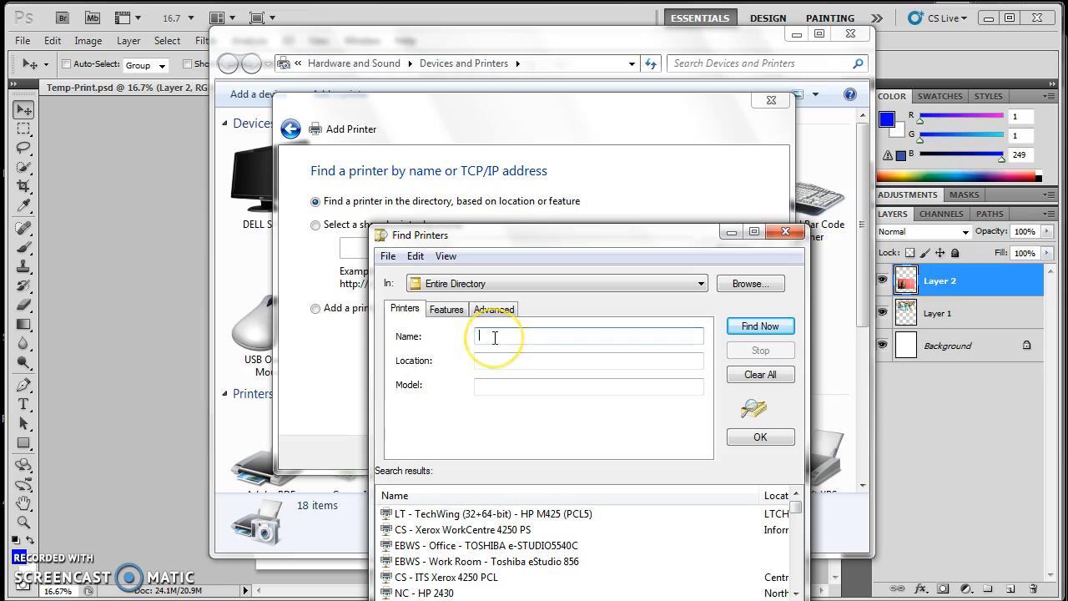
{"action": "type", "text": "lt"}
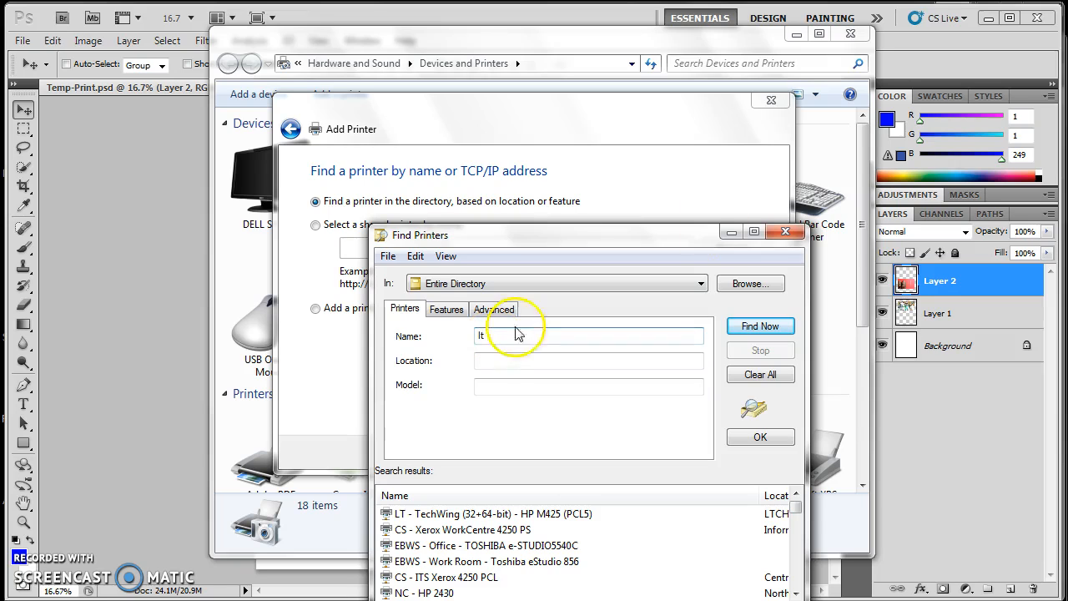
{"action": "left_click", "coordinate": [770, 327]}
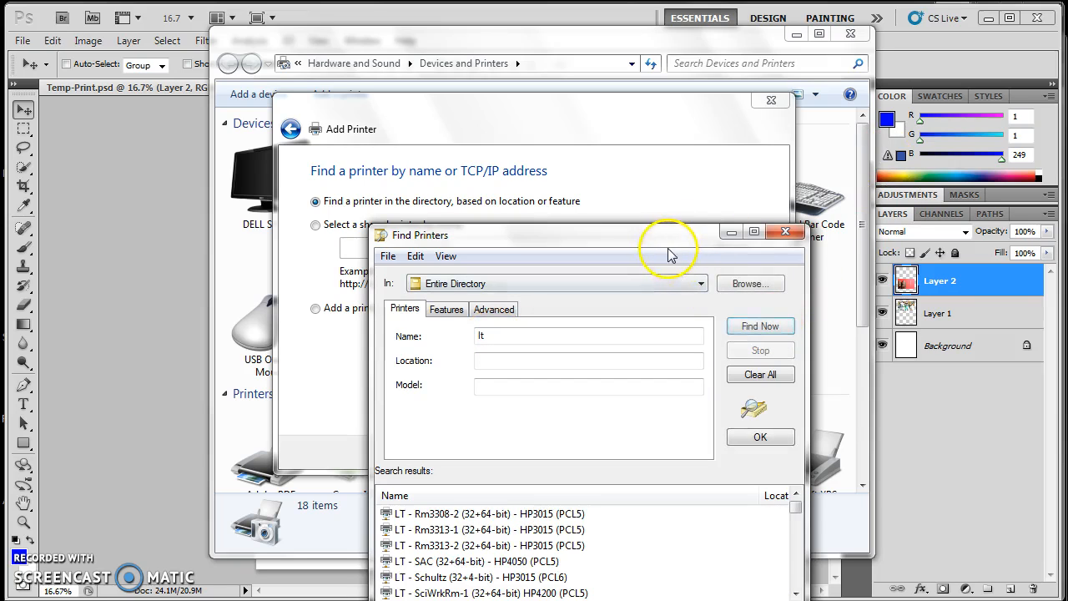
{"action": "left_click_drag", "start_coordinate": [659, 240], "coordinate": [521, 49]}
{"action": "left_click_drag", "start_coordinate": [661, 438], "coordinate": [991, 467]}
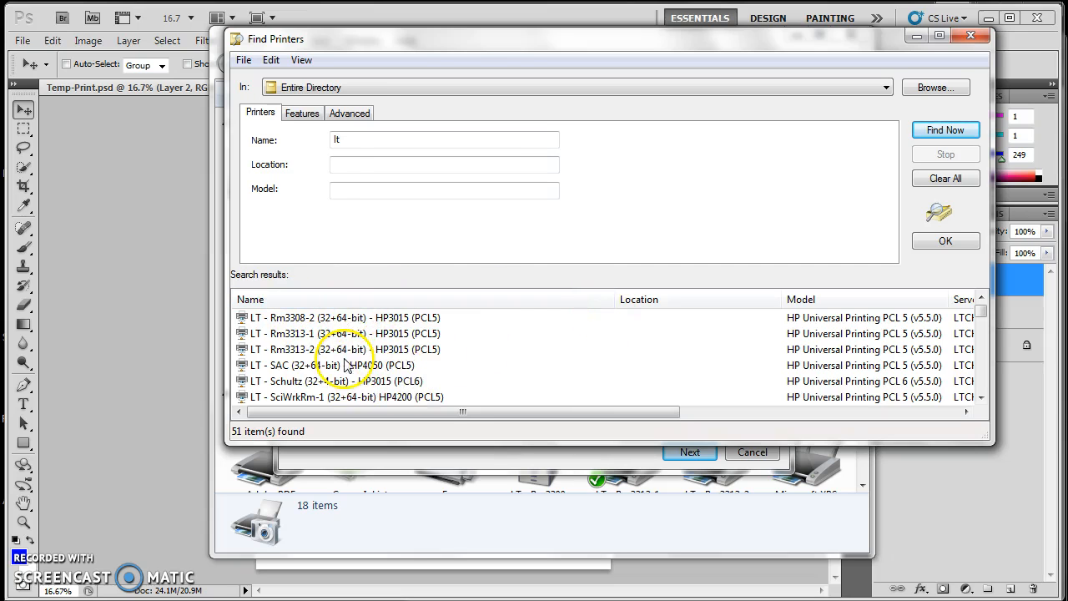
- Sort the found printers by name, add LT - Rm3300 (eStudio 6570c) PS3, and leave the wizard
{"action": "left_click", "coordinate": [284, 299]}
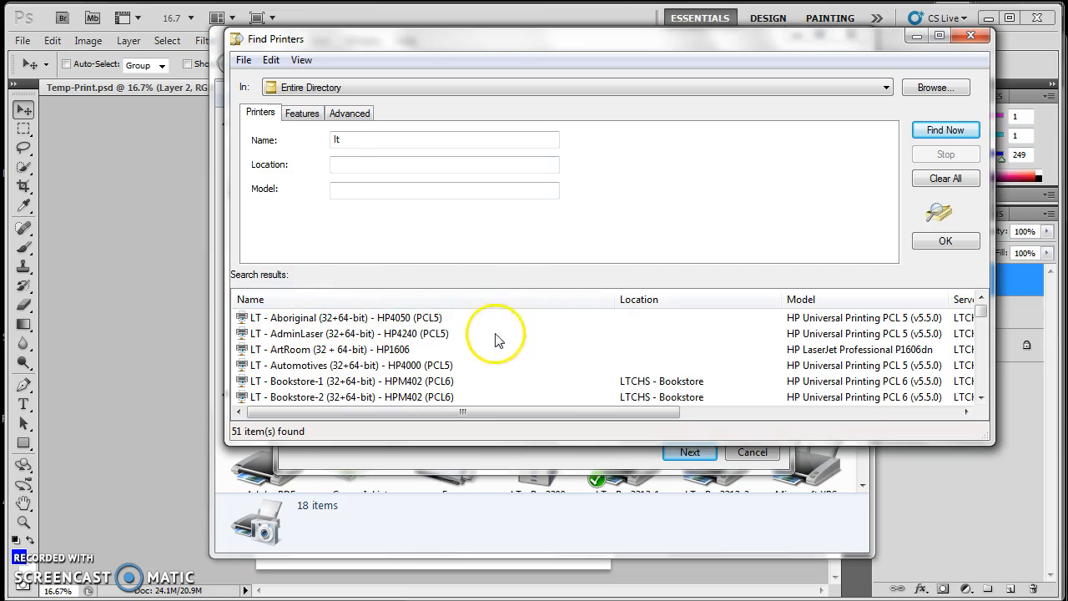
{"action": "scroll", "coordinate": [493, 346], "scroll_direction": "down", "scroll_amount": 3}
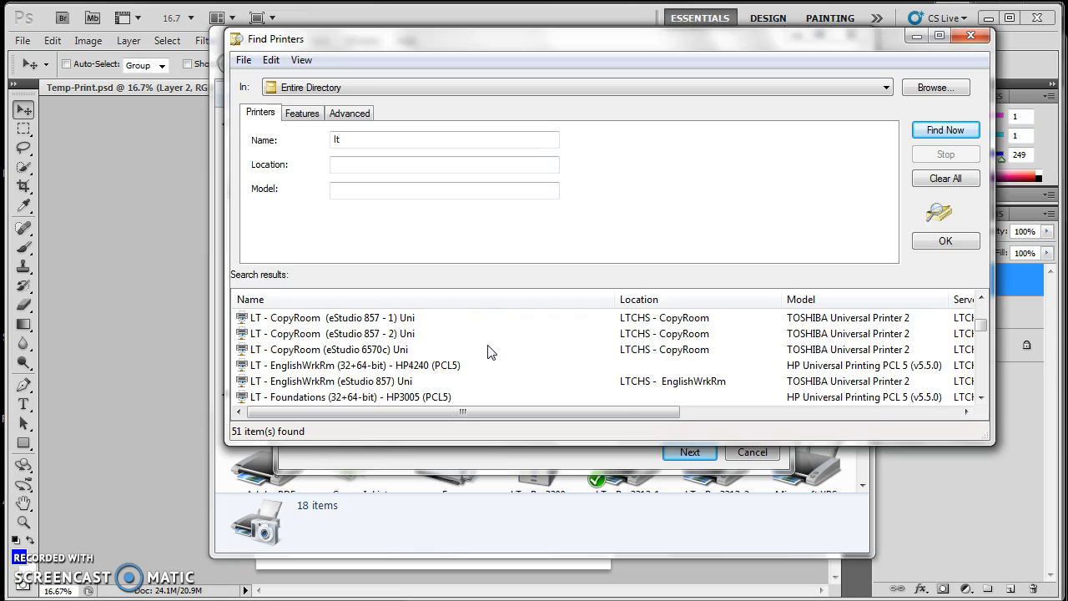
{"action": "scroll", "coordinate": [490, 352], "scroll_direction": "down", "scroll_amount": 2}
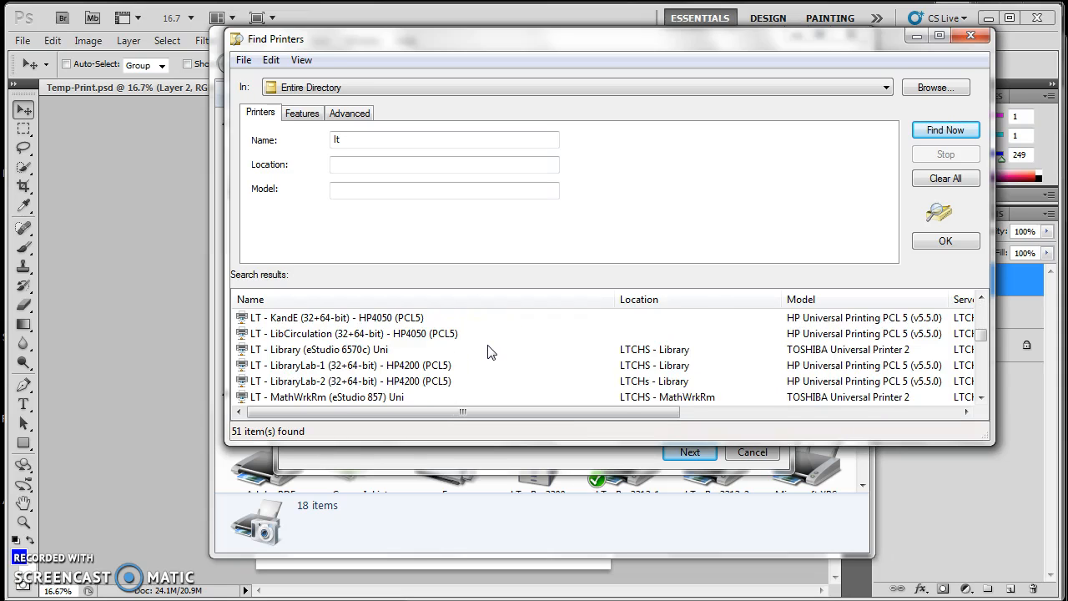
{"action": "scroll", "coordinate": [491, 352], "scroll_direction": "down", "scroll_amount": 1}
{"action": "scroll", "coordinate": [491, 351], "scroll_direction": "down", "scroll_amount": 3}
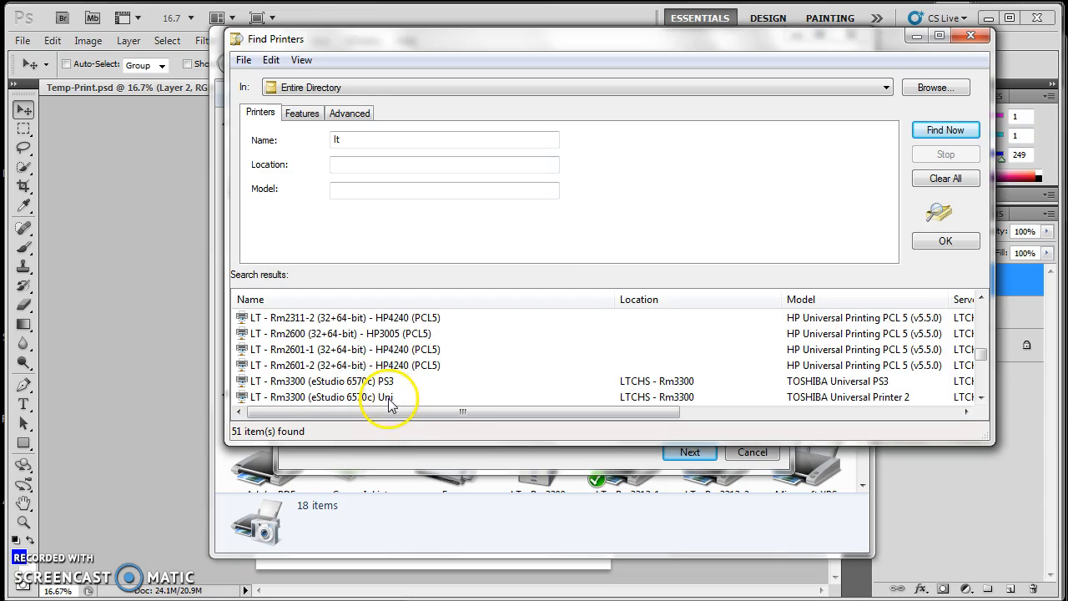
{"action": "left_click", "coordinate": [367, 381]}
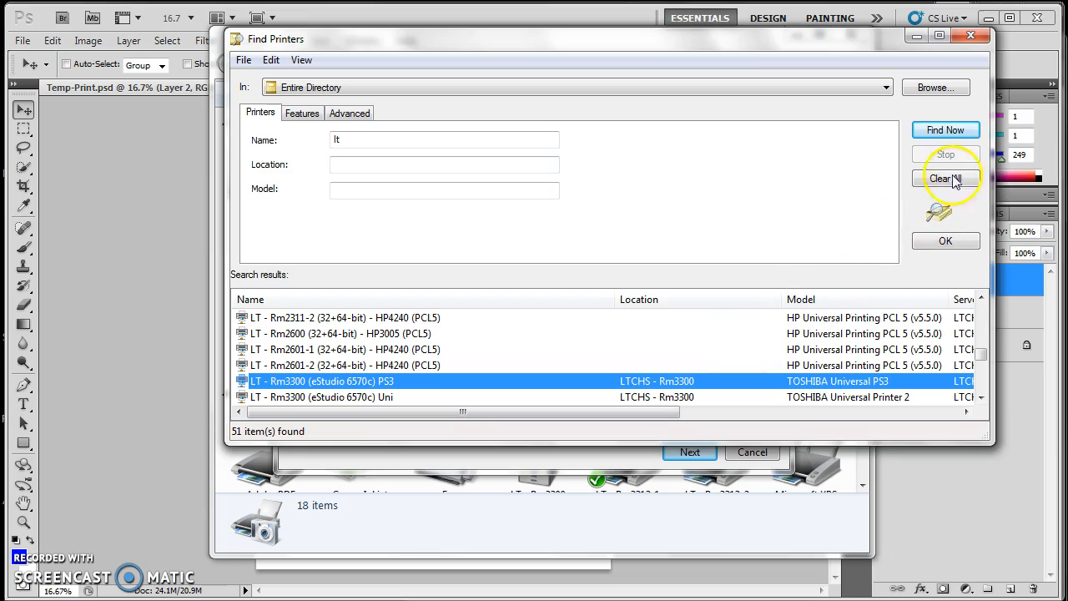
{"action": "left_click", "coordinate": [945, 242]}
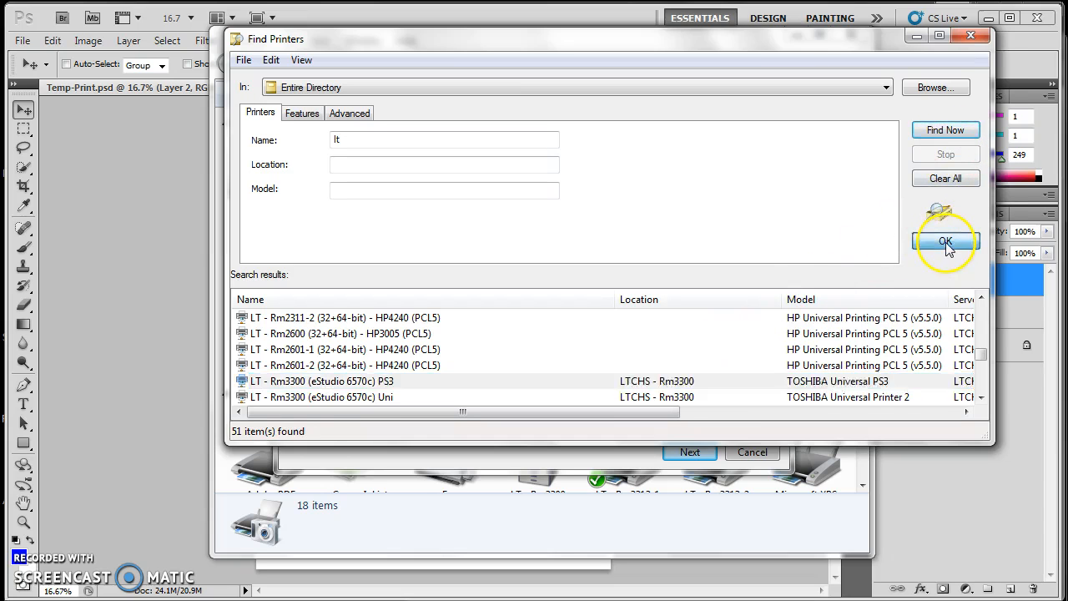
{"action": "left_click", "coordinate": [692, 452]}
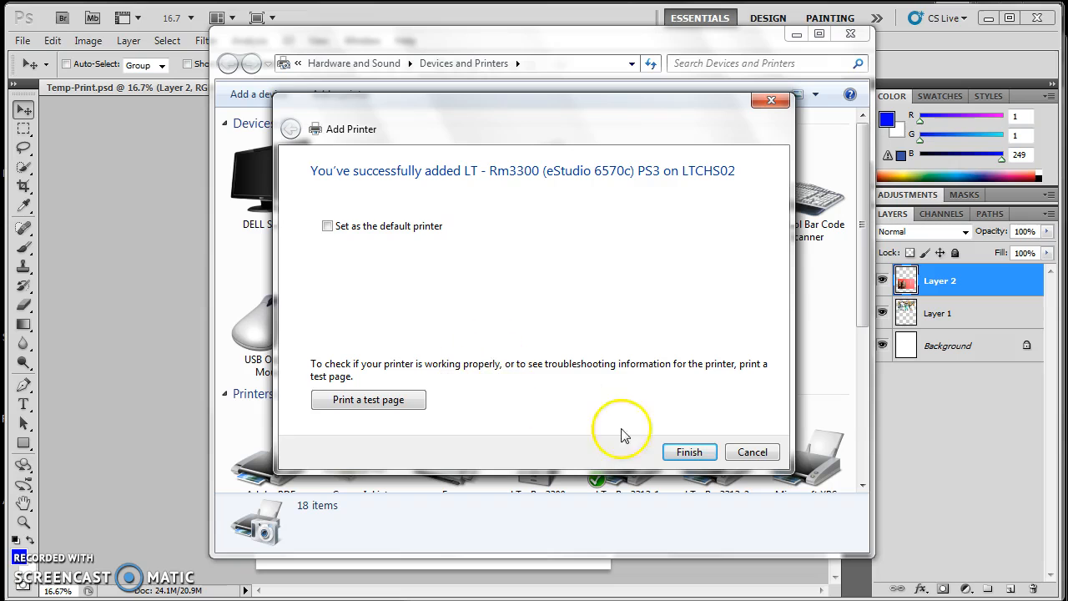
{"action": "left_click", "coordinate": [748, 452]}
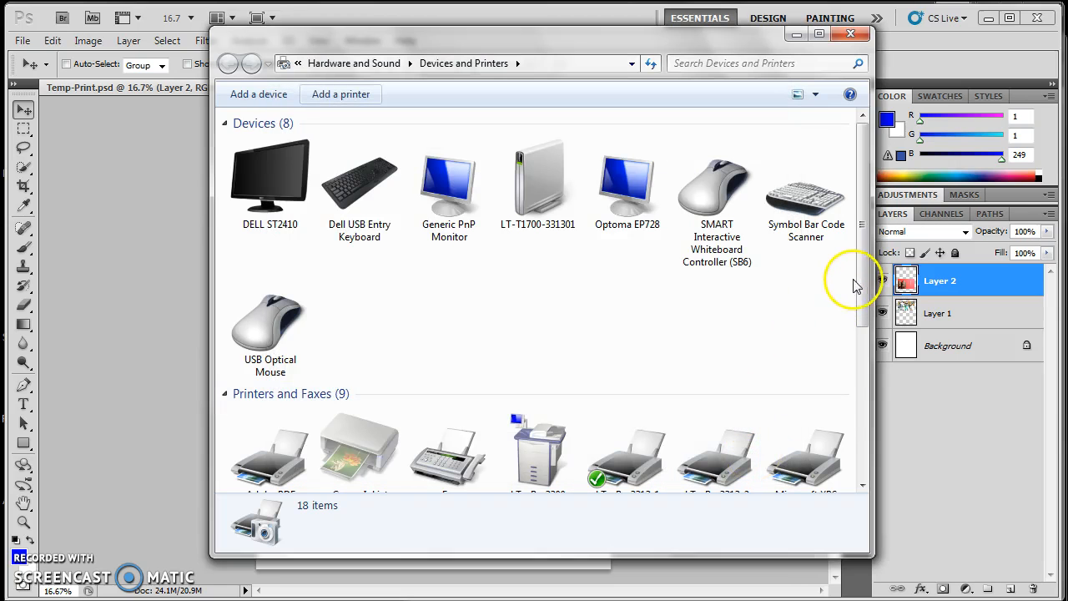
- Check the department code in the LT - Rm3300 printer's printing preferences, then close Devices and Printers
{"action": "left_click_drag", "start_coordinate": [865, 256], "coordinate": [860, 359]}
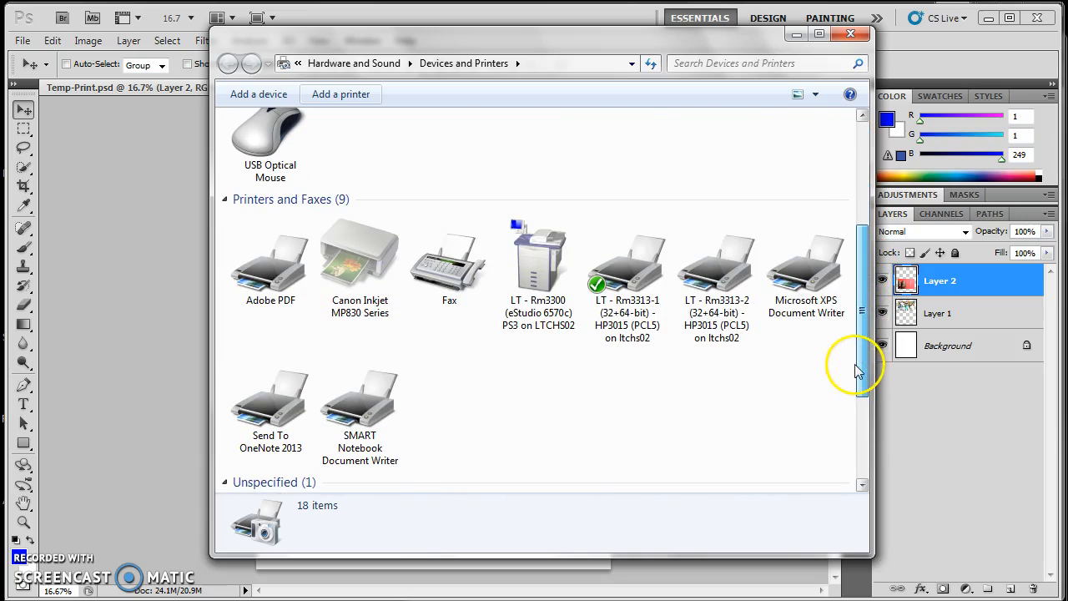
{"action": "right_click", "coordinate": [535, 261]}
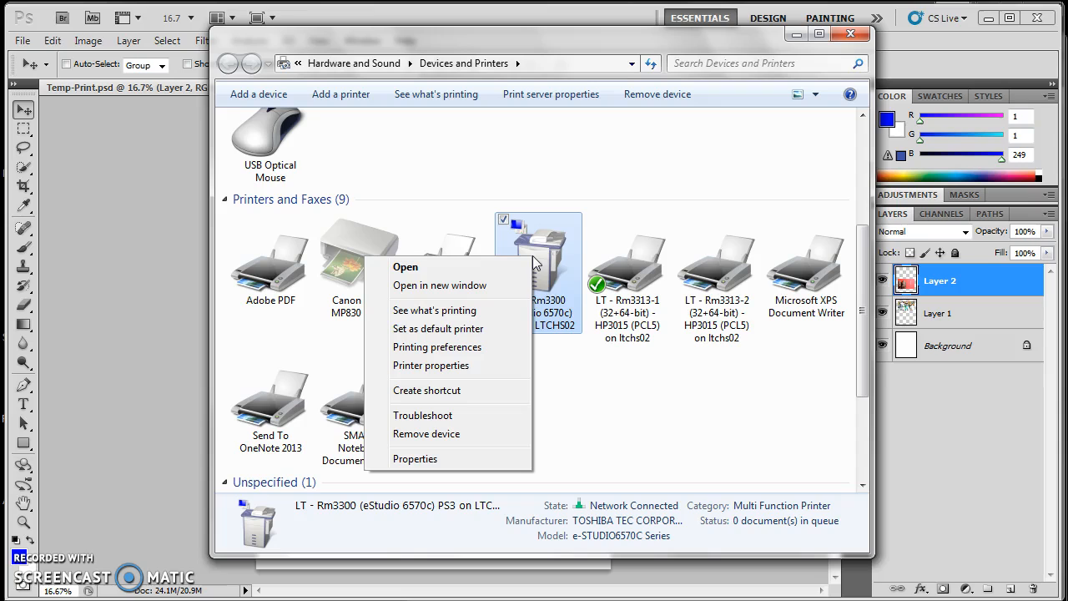
{"action": "left_click", "coordinate": [472, 351]}
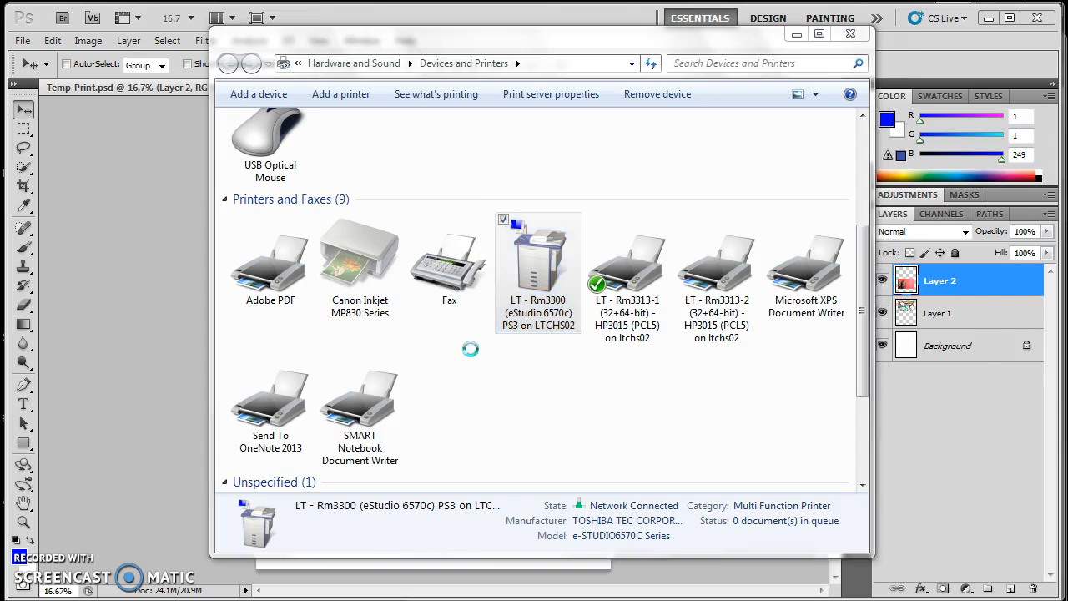
{"action": "left_click_drag", "start_coordinate": [715, 206], "coordinate": [530, 61]}
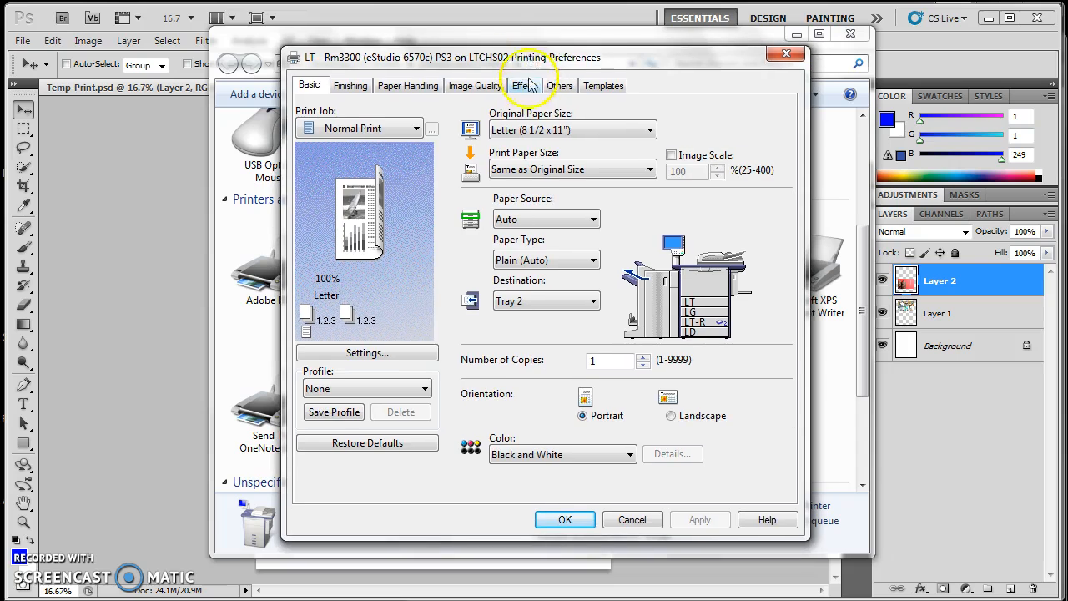
{"action": "left_click", "coordinate": [562, 89]}
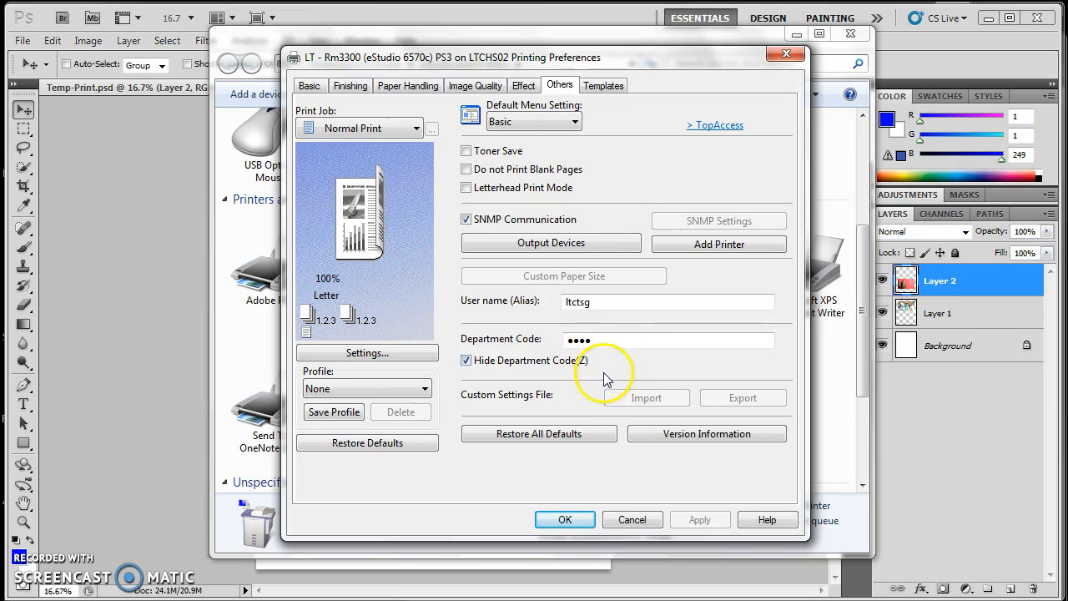
{"action": "left_click", "coordinate": [565, 520]}
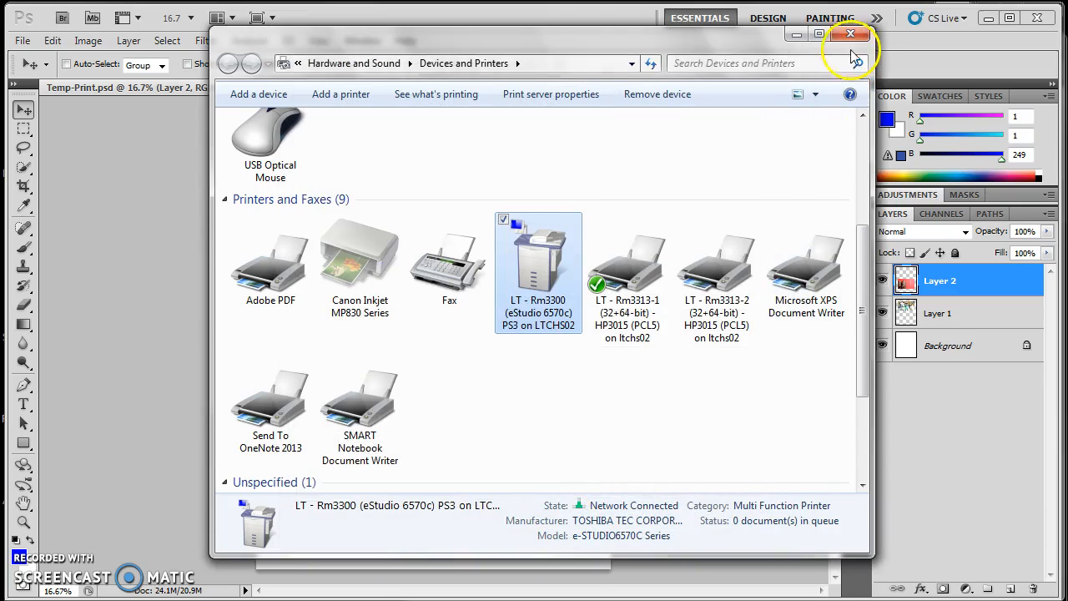
{"action": "left_click", "coordinate": [851, 36]}
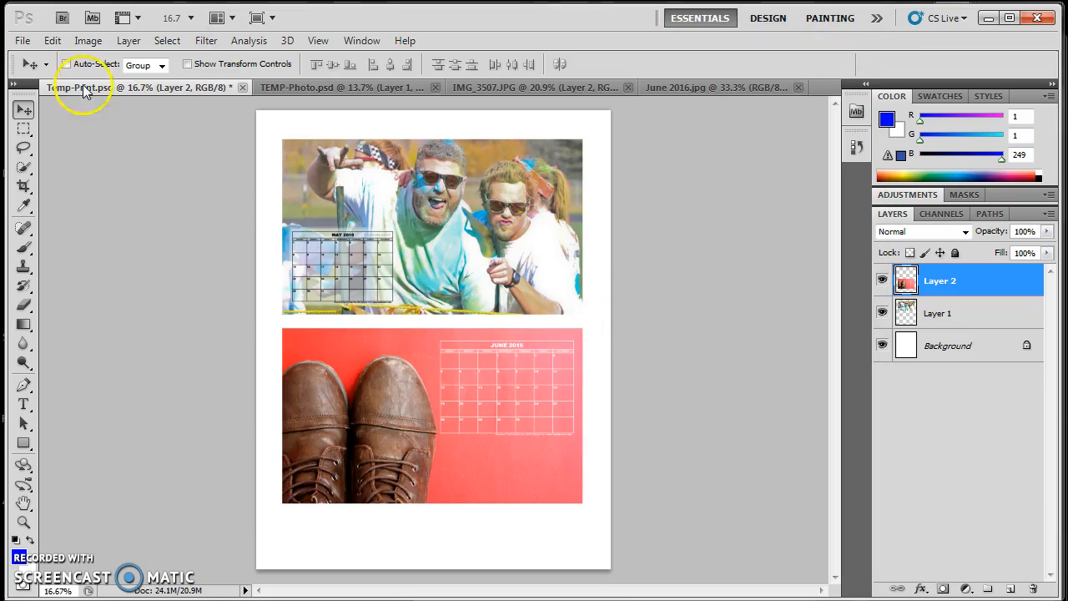
- Open the print settings for Temp-Print.psd in Photoshop and choose the LT - Rm3300 (eStudio 6570c) PS3 printer
{"action": "left_click", "coordinate": [22, 42]}
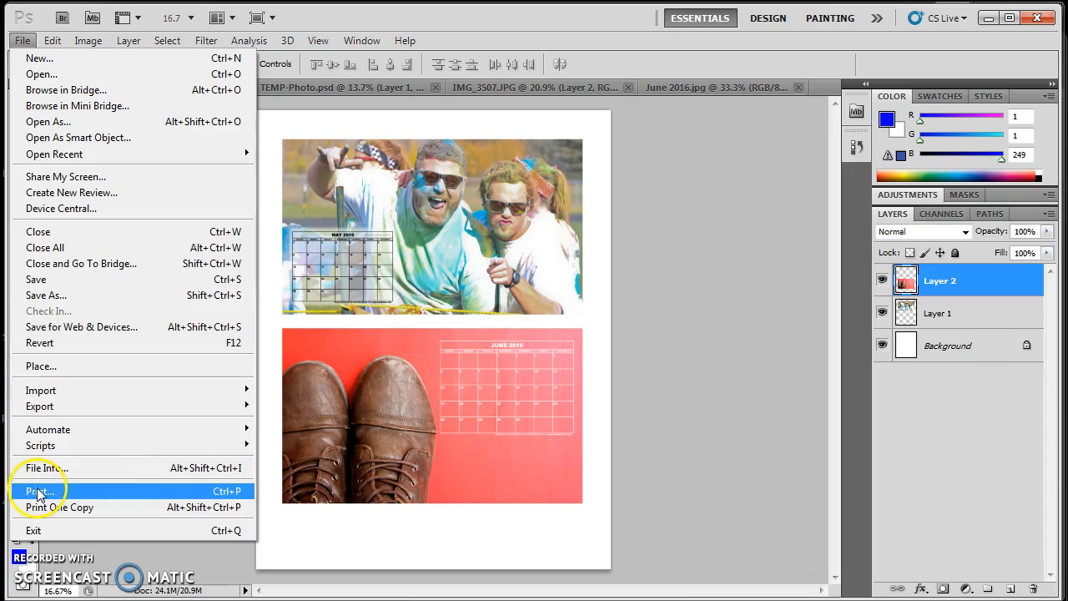
{"action": "left_click", "coordinate": [209, 492]}
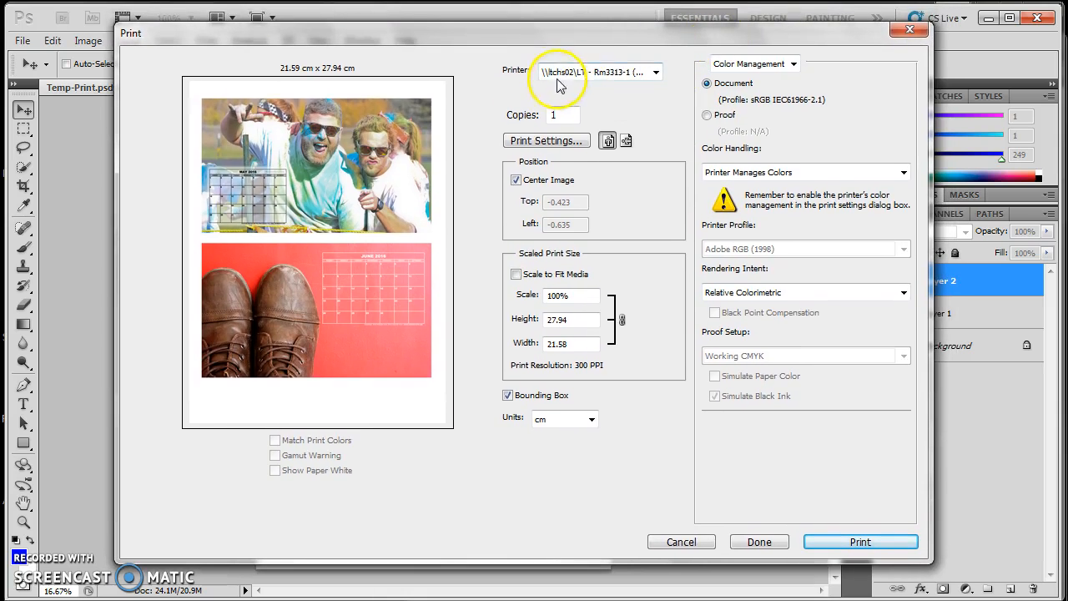
{"action": "left_click", "coordinate": [632, 73]}
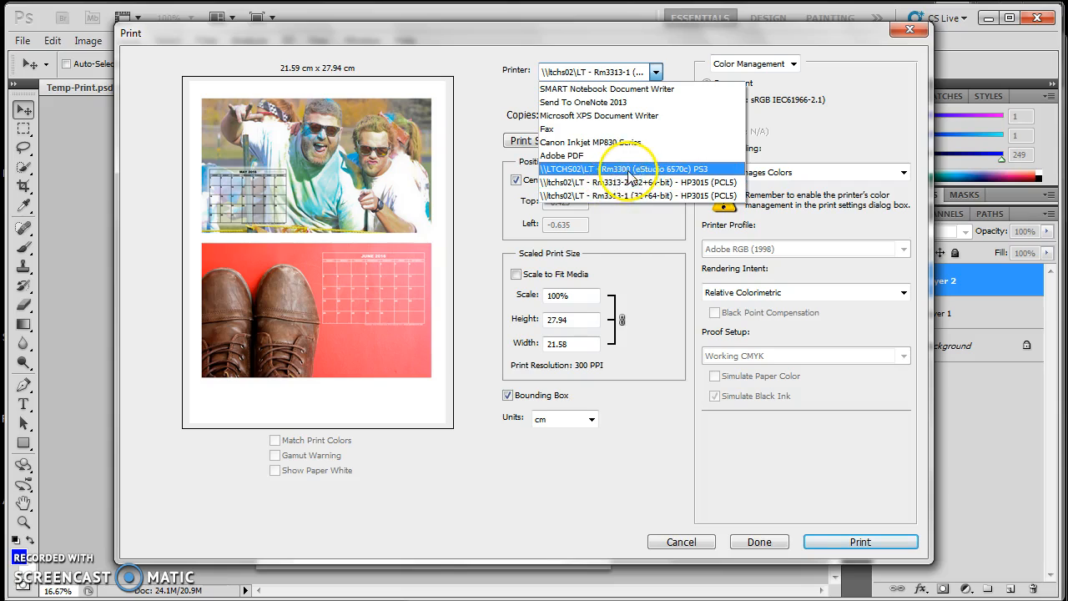
{"action": "left_click", "coordinate": [701, 170]}
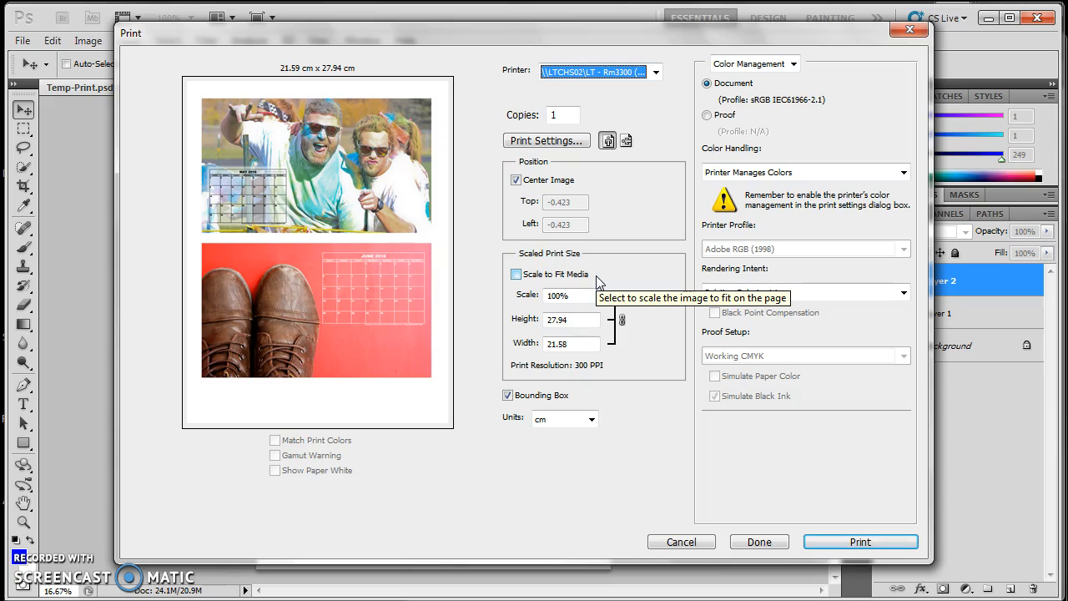
- Set the color mode in the LT - Rm3300 printer's properties to Color
{"action": "left_click", "coordinate": [547, 144]}
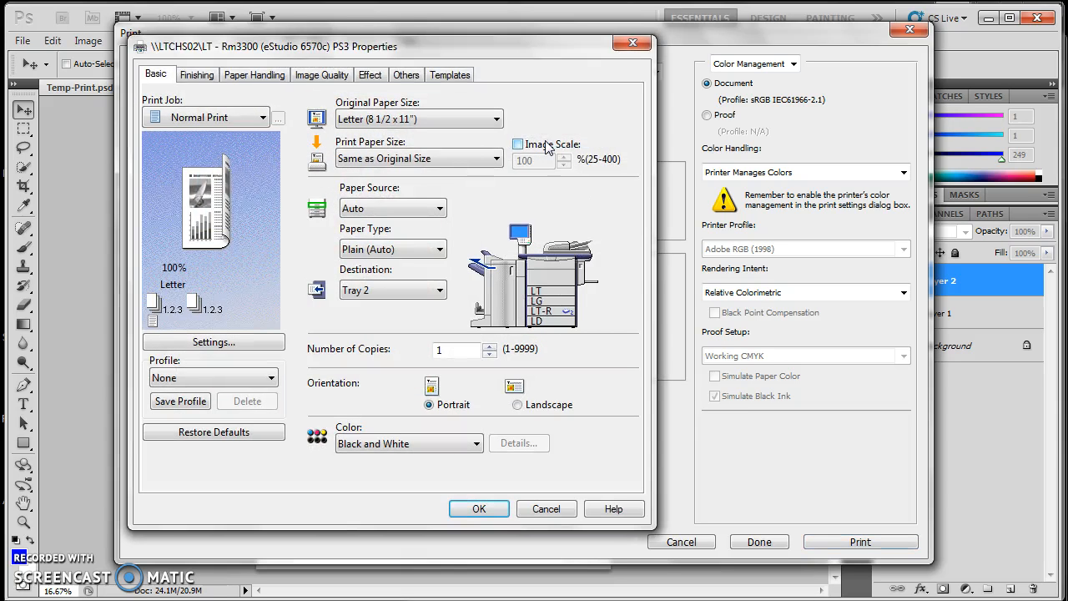
{"action": "left_click", "coordinate": [471, 443]}
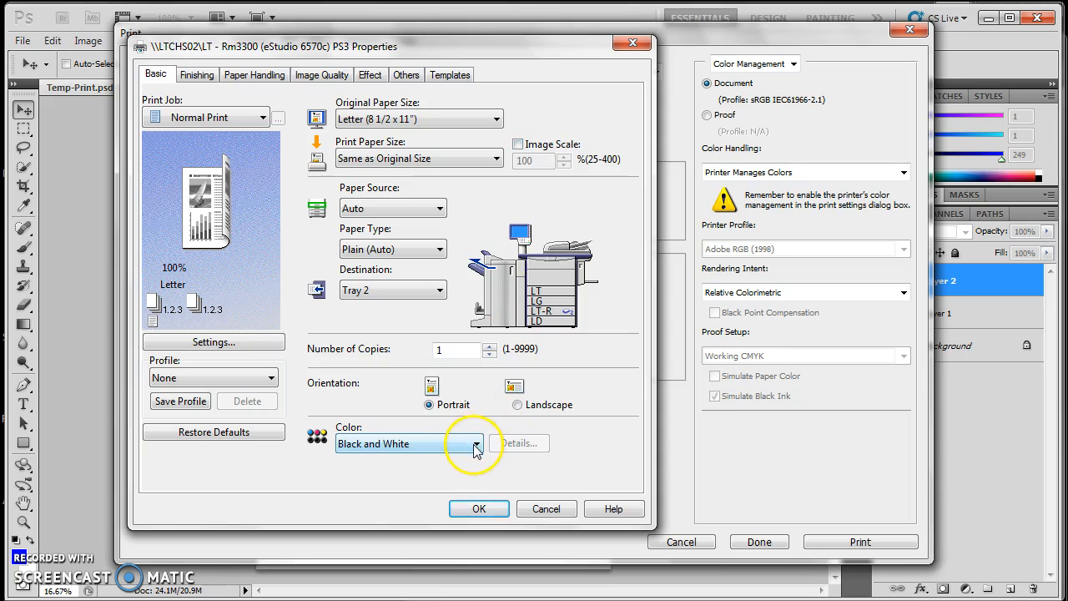
{"action": "left_click", "coordinate": [454, 446]}
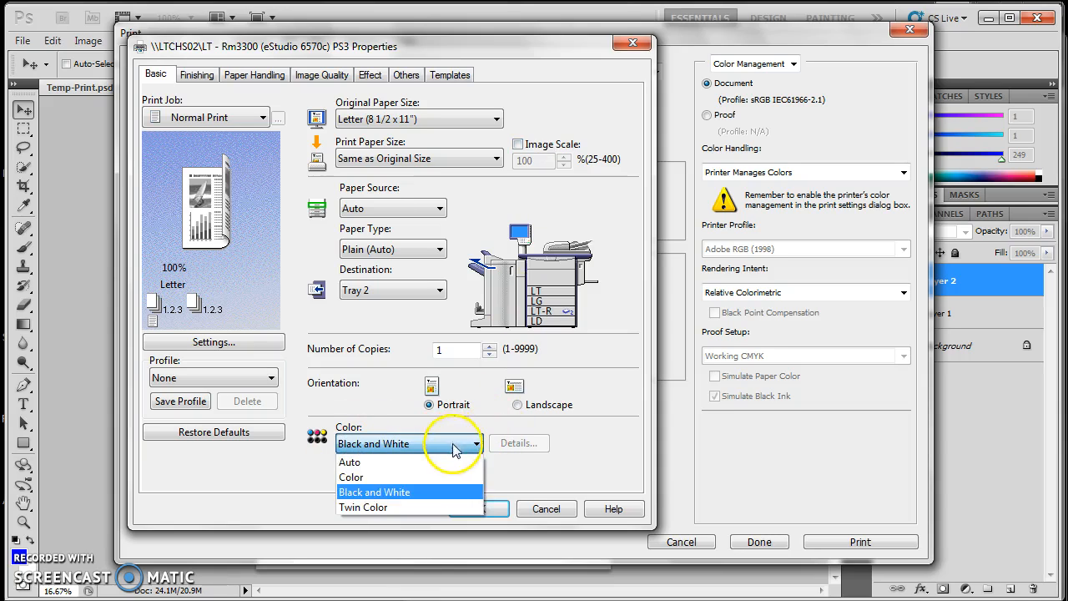
{"action": "left_click", "coordinate": [405, 481]}
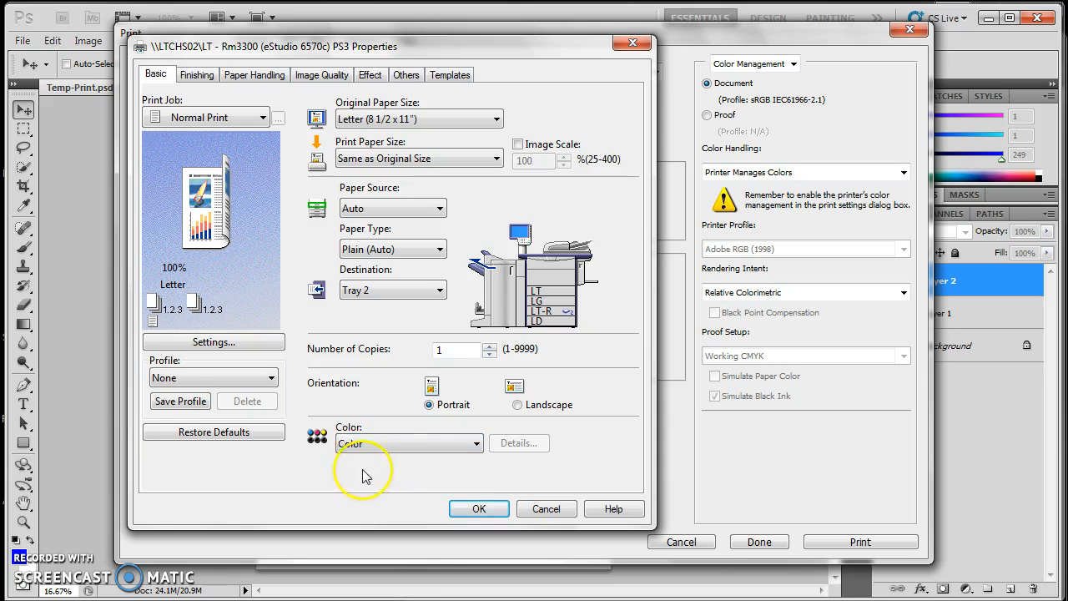
- Keep the paper source on Auto, set the paper type to Thick 2, and accept the printer properties
{"action": "left_click", "coordinate": [440, 208]}
{"action": "left_click", "coordinate": [434, 229]}
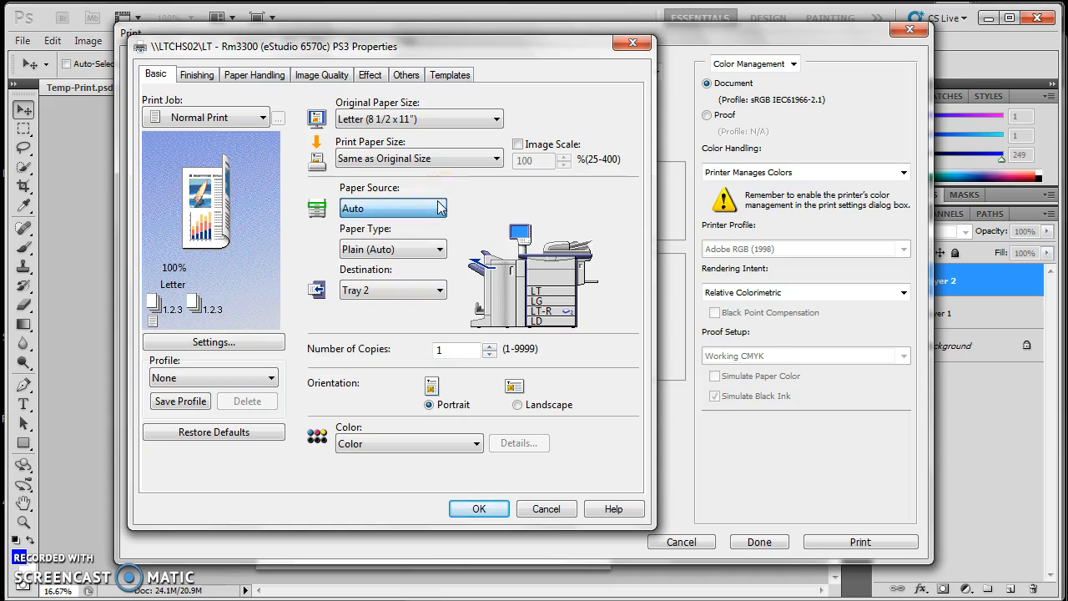
{"action": "left_click", "coordinate": [442, 251]}
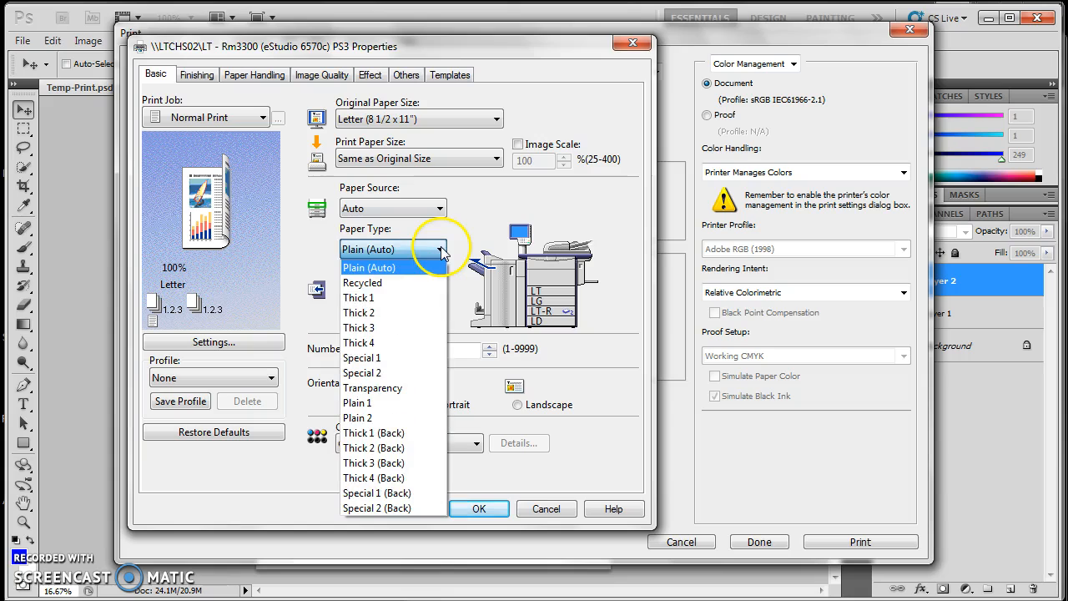
{"action": "left_click", "coordinate": [387, 315]}
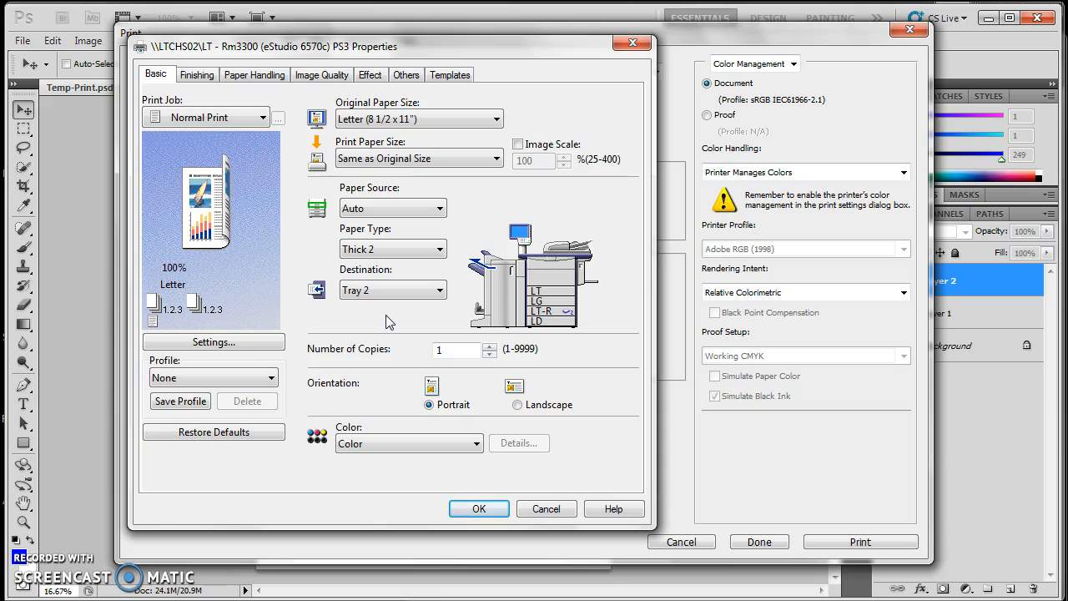
{"action": "left_click", "coordinate": [480, 511]}
{"action": "left_click", "coordinate": [485, 510]}
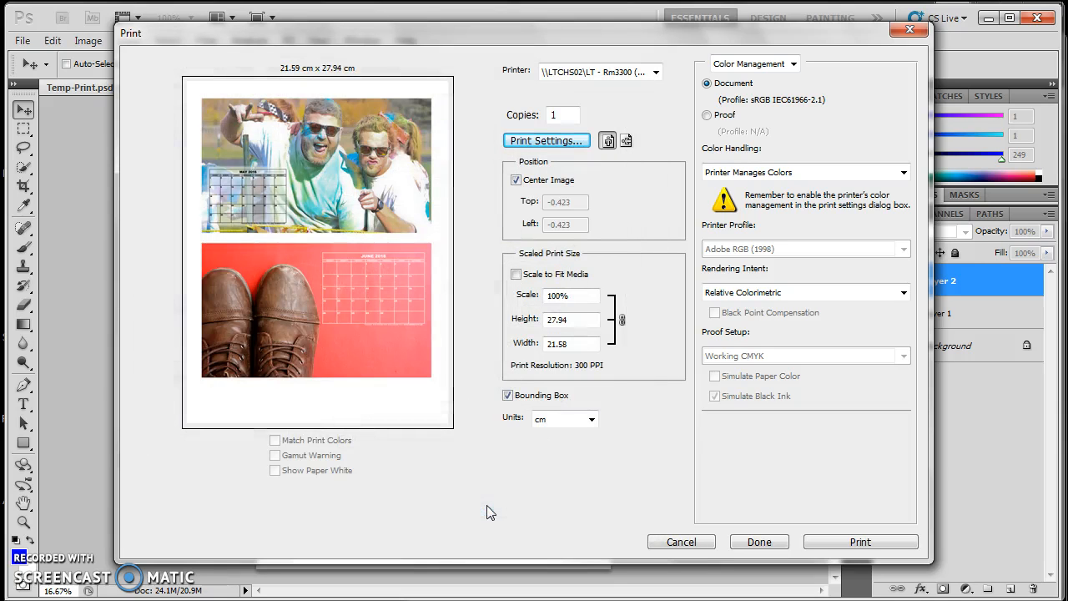
- Print the calendar page, proceeding despite the printable-area clipping
{"action": "left_click", "coordinate": [861, 543]}
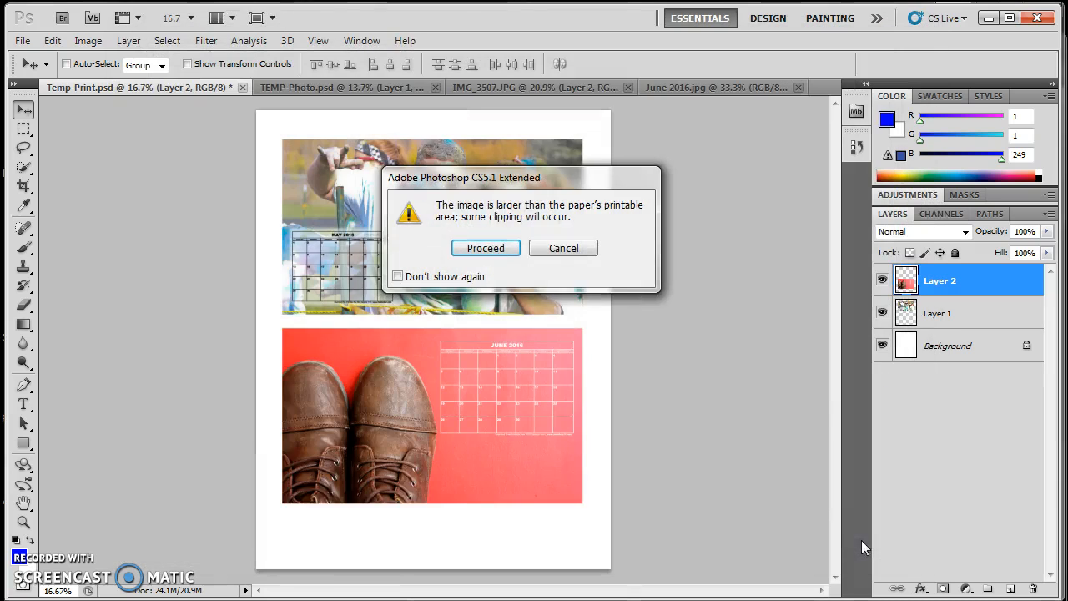
{"action": "left_click", "coordinate": [491, 252]}
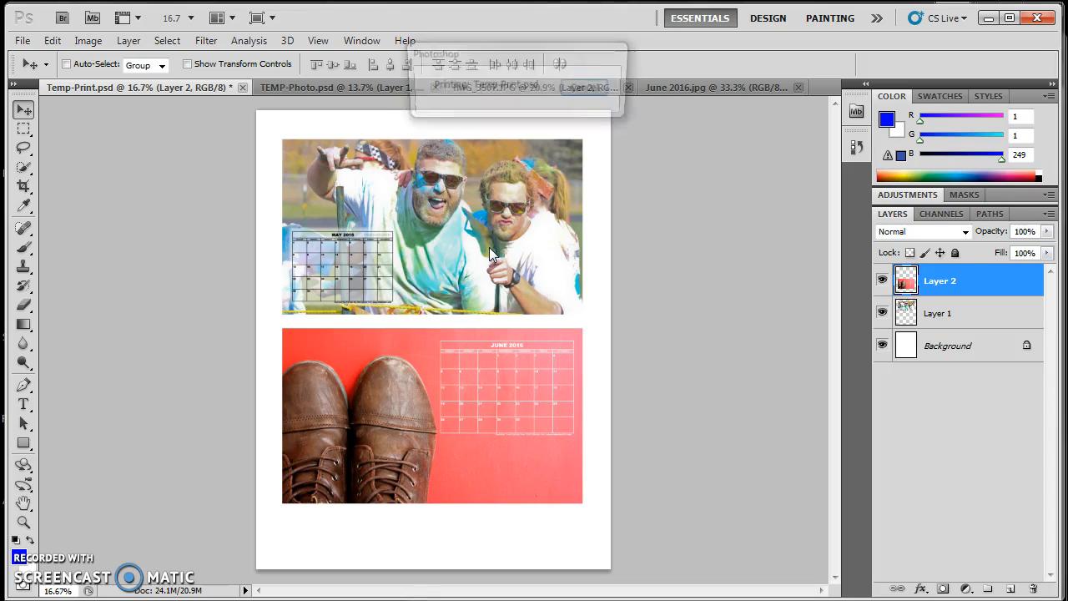